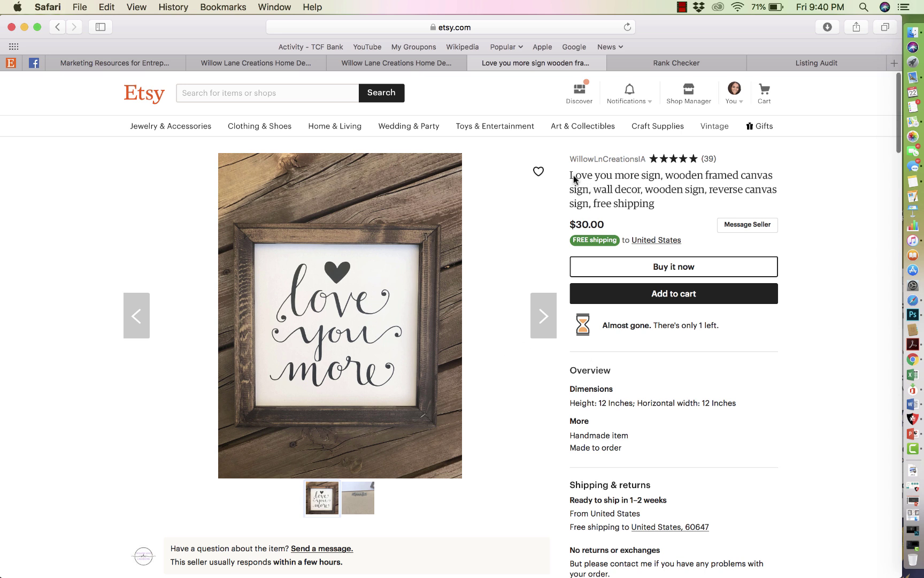
Examine the sign listing's title and overview, and highlight the first two sentences of its description.
drag(571, 180, 646, 181)
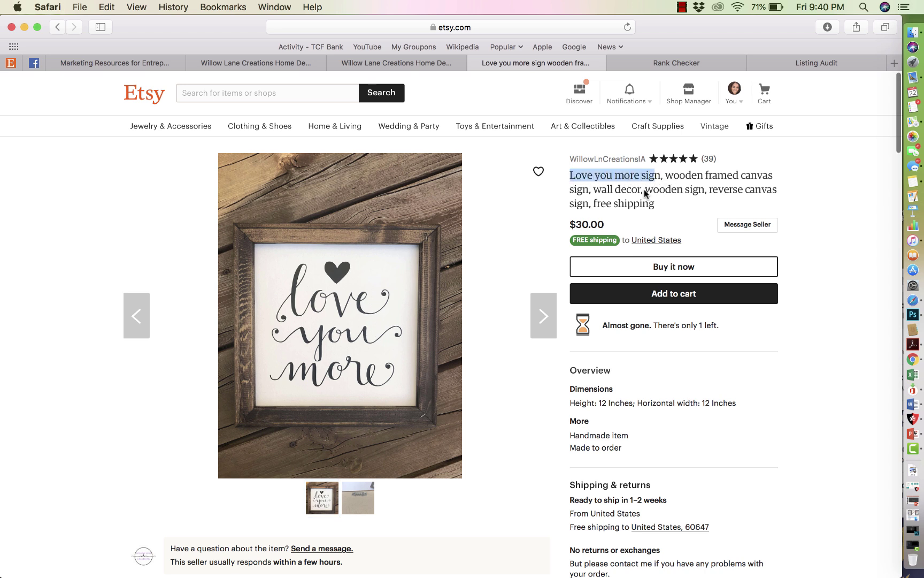
scroll(667, 191, down, 2)
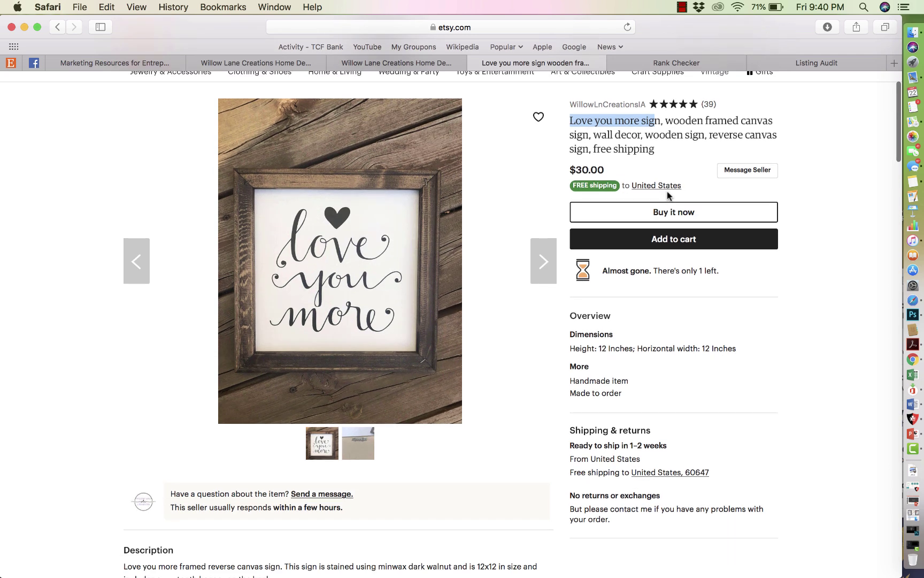
scroll(667, 191, down, 5)
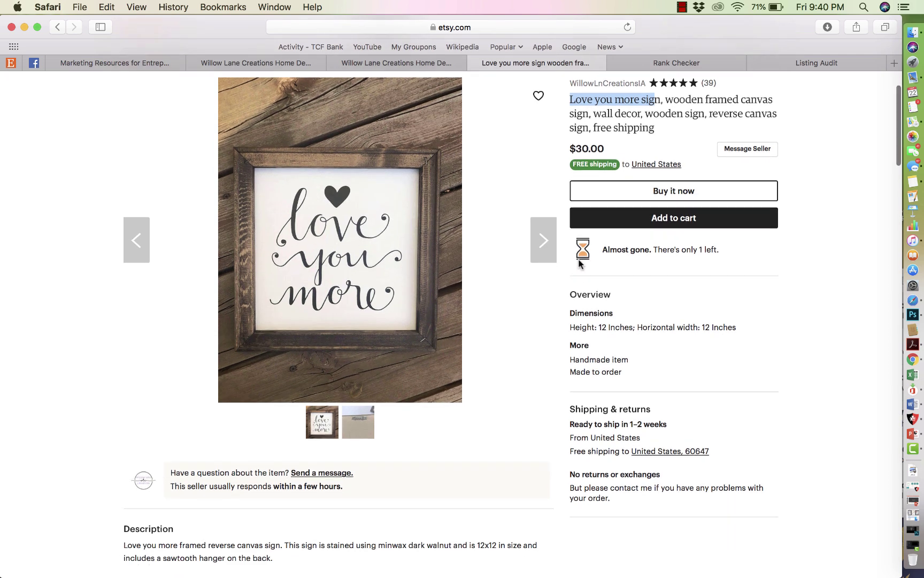
scroll(548, 292, up, 3)
scroll(553, 261, up, 3)
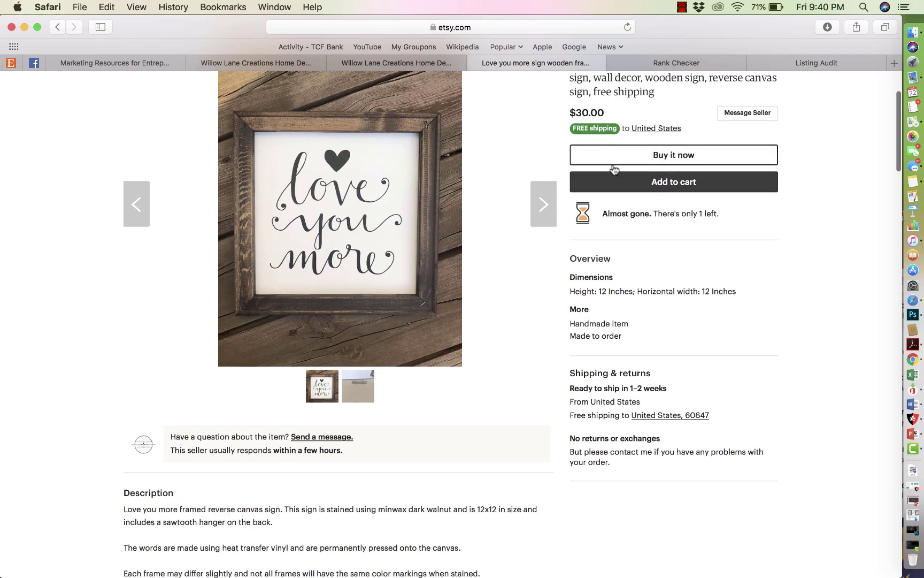
scroll(622, 131, down, 5)
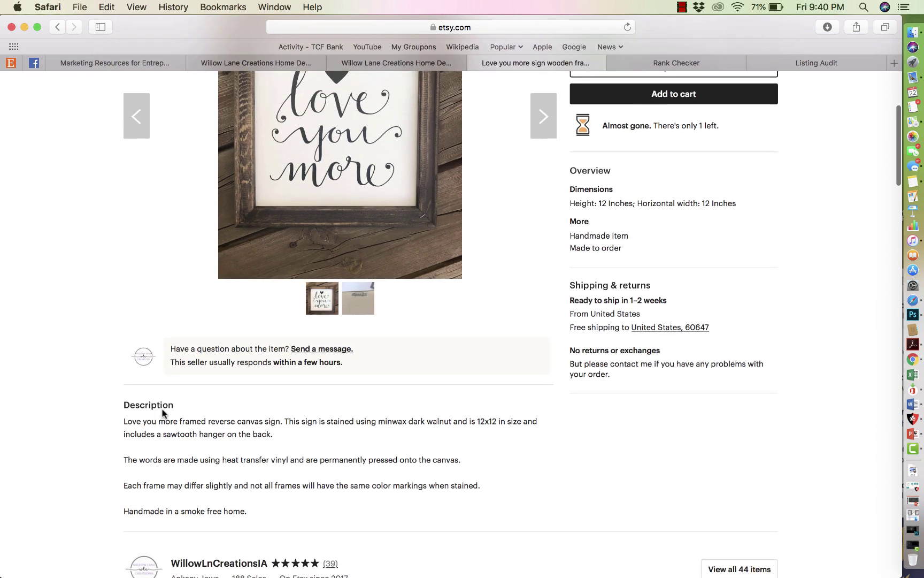
drag(121, 418, 218, 424)
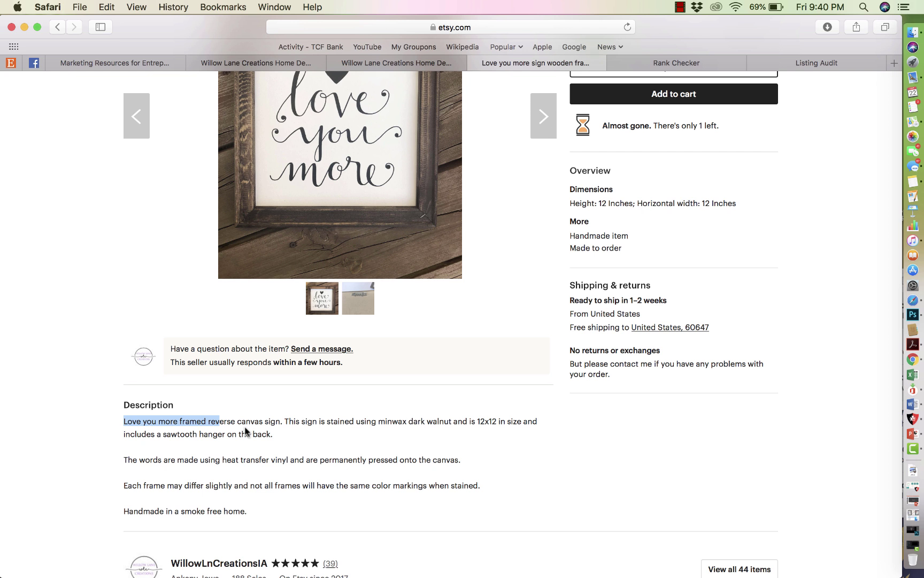
drag(274, 435, 114, 421)
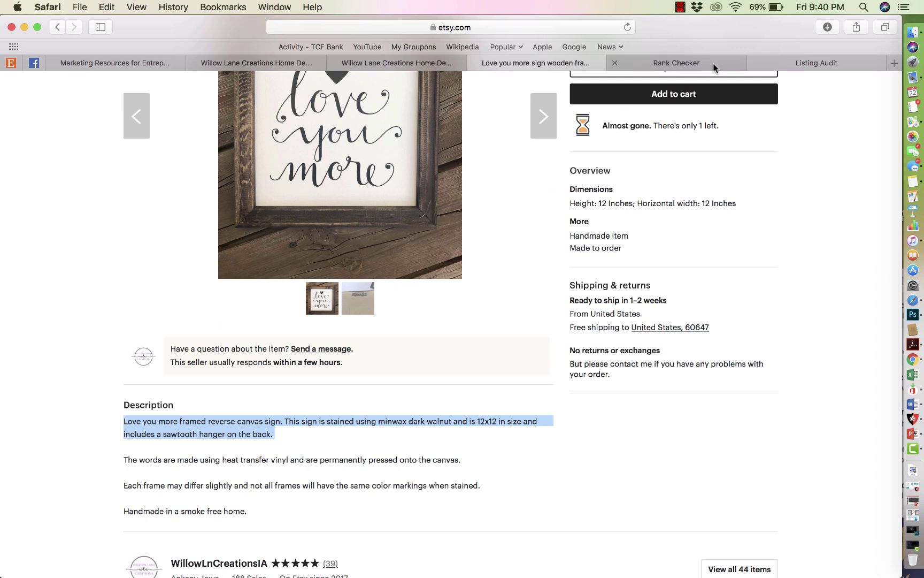
Highlight the description snippet in the listing audit's Google Preview and compare it with the description on the Etsy listing.
click(805, 67)
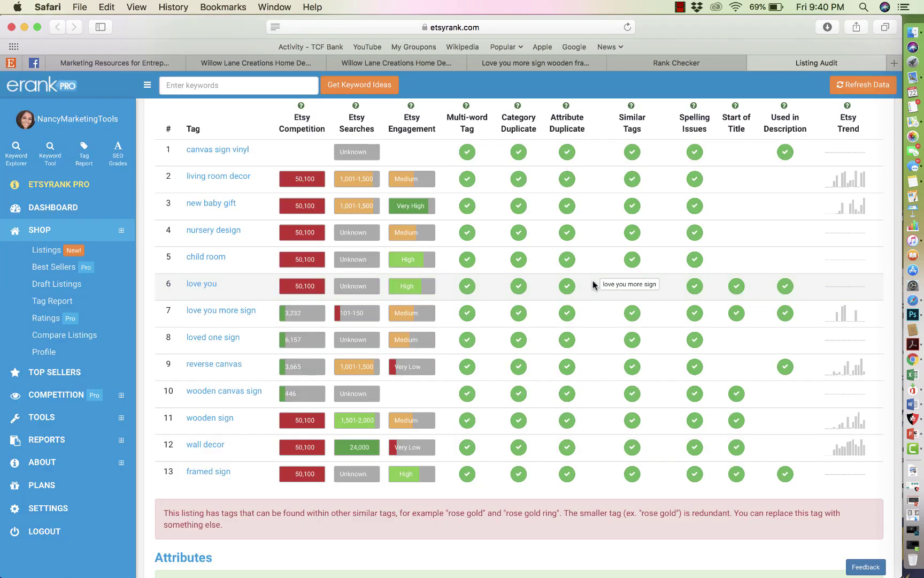
scroll(593, 280, down, 10)
scroll(592, 280, down, 15)
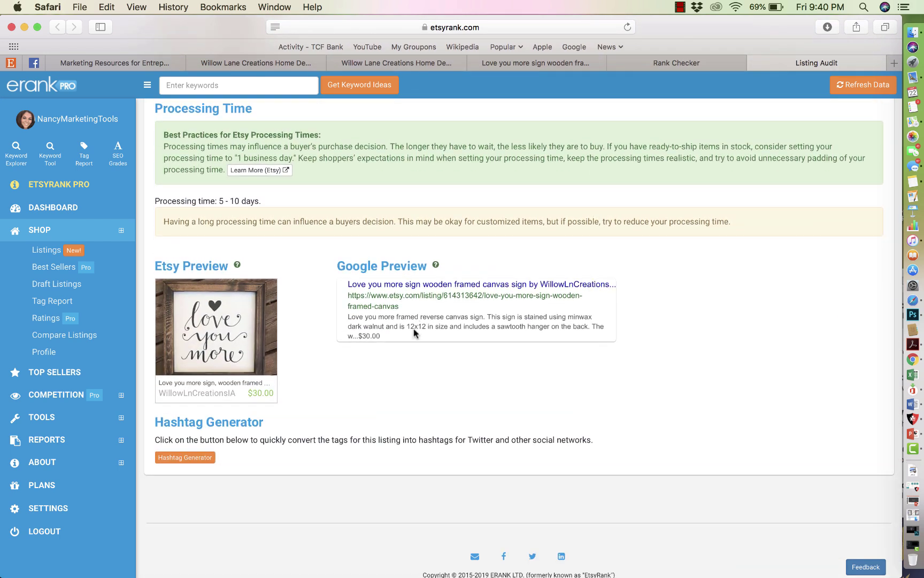
drag(389, 337, 343, 320)
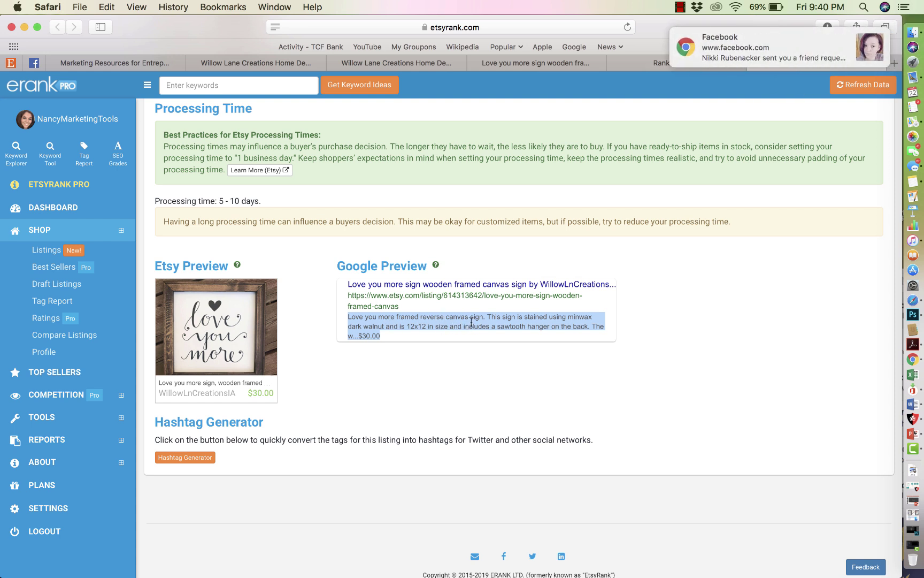
click(868, 36)
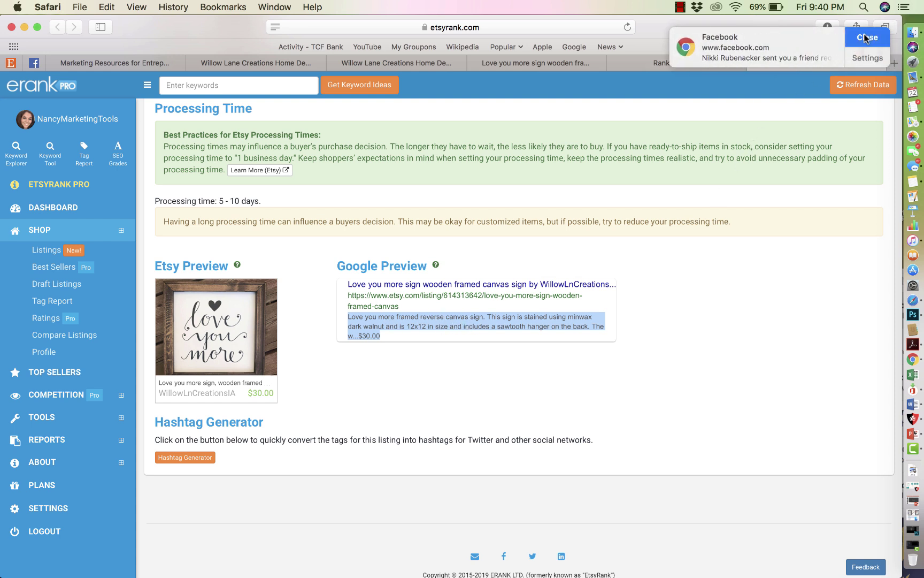
click(564, 67)
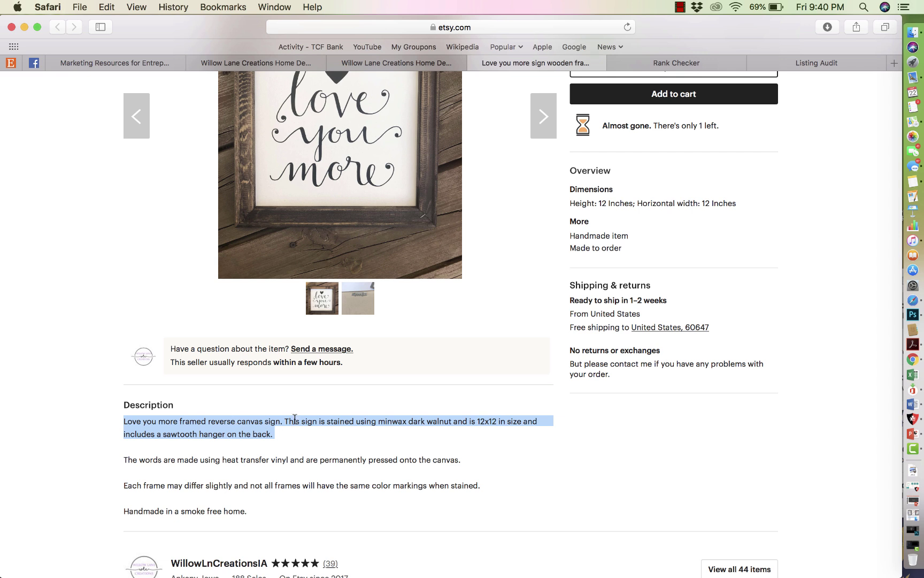
click(812, 63)
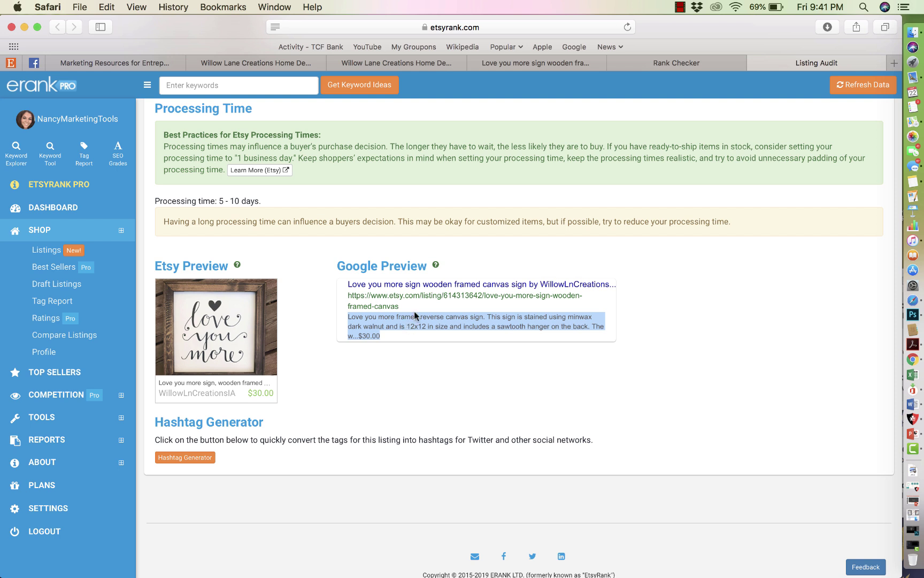
Return to the Etsy sign listing and highlight its opening title phrase and the full title for review.
click(646, 63)
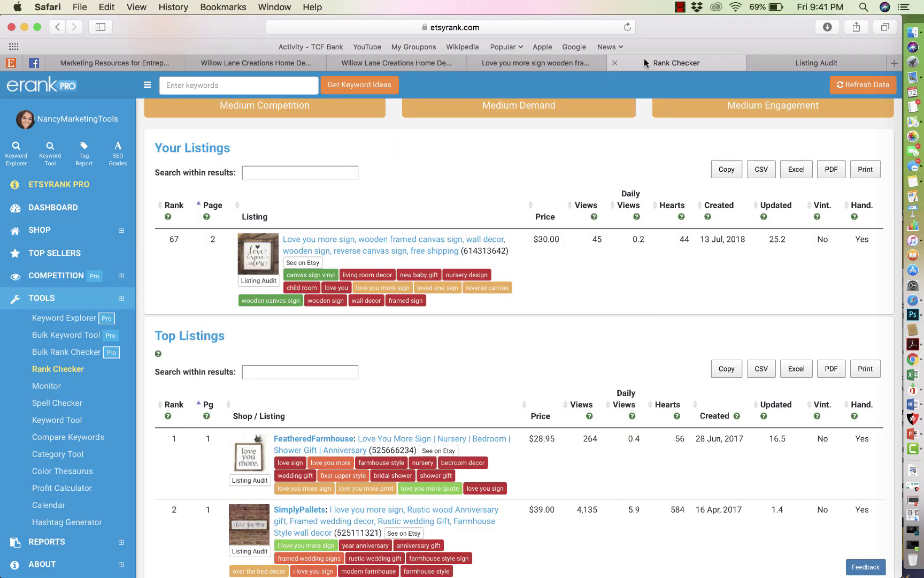
click(535, 65)
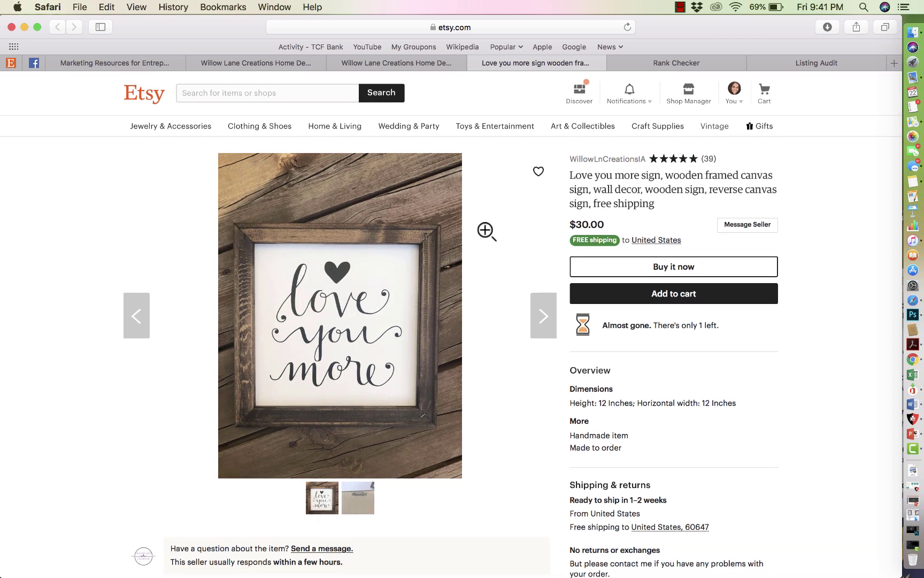
drag(663, 207, 569, 178)
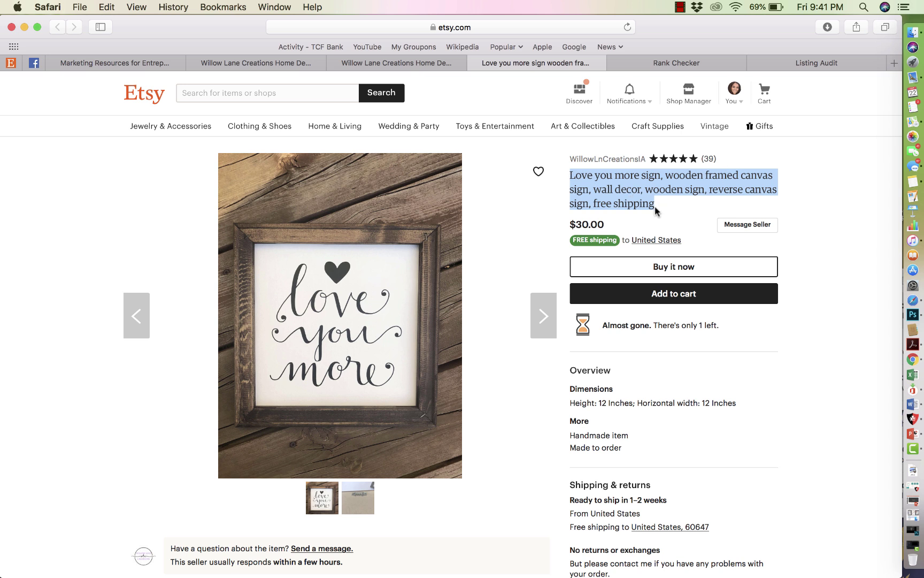
click(682, 216)
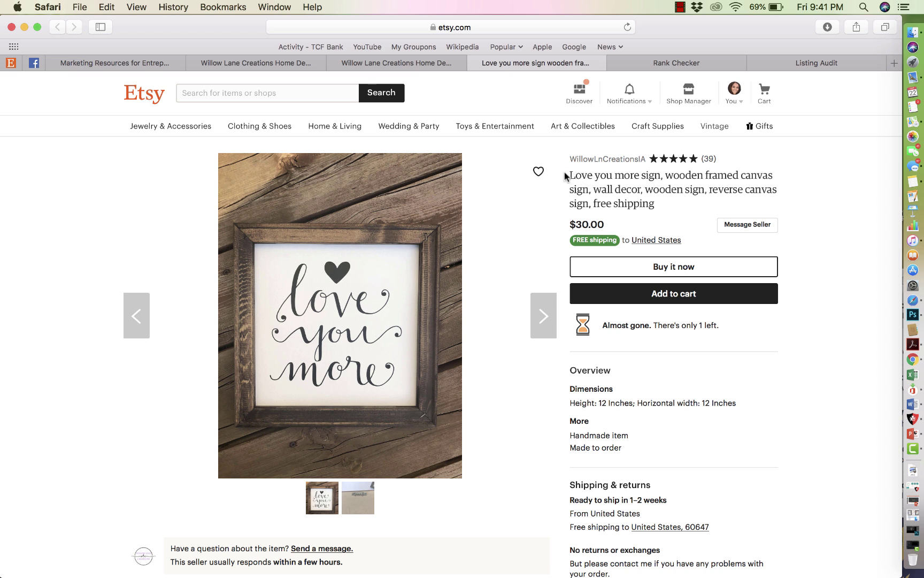
drag(564, 171, 673, 177)
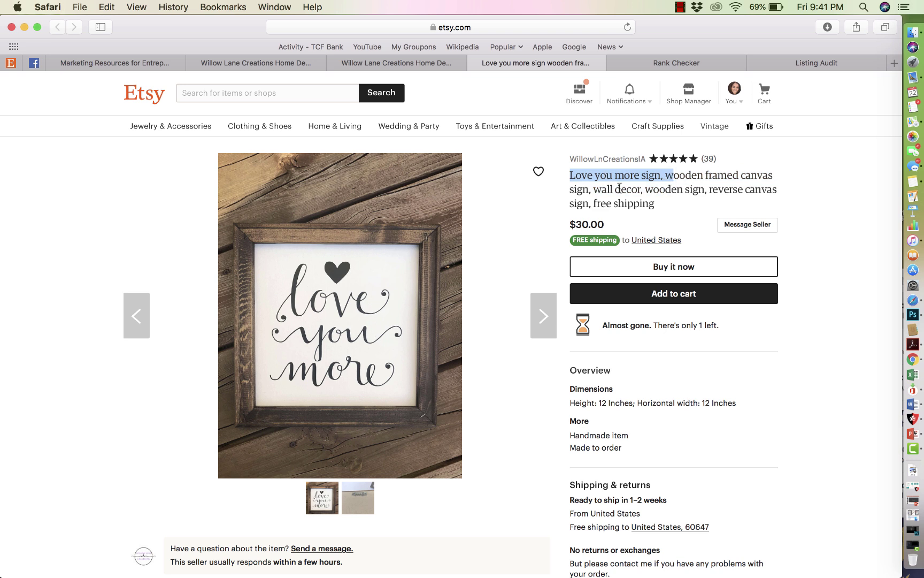
click(658, 204)
drag(656, 203, 570, 176)
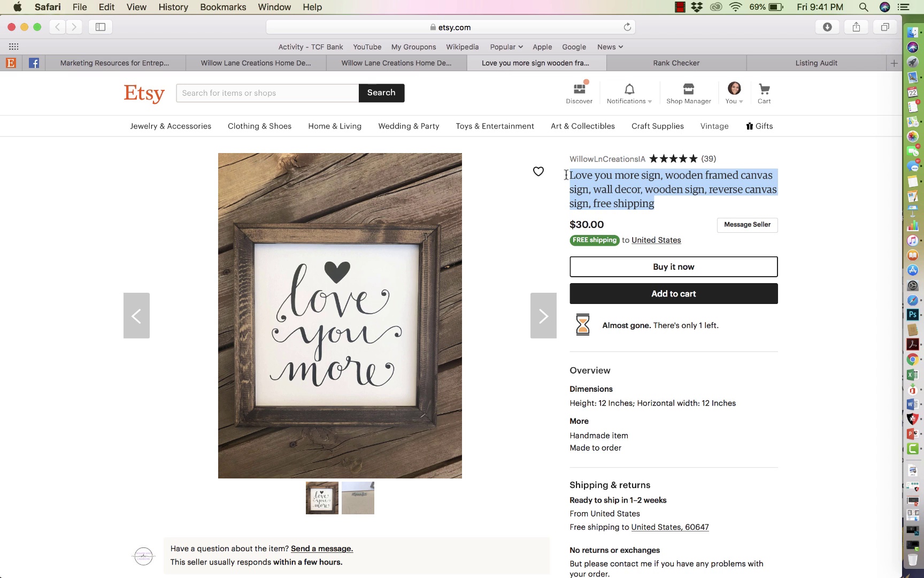
click(665, 209)
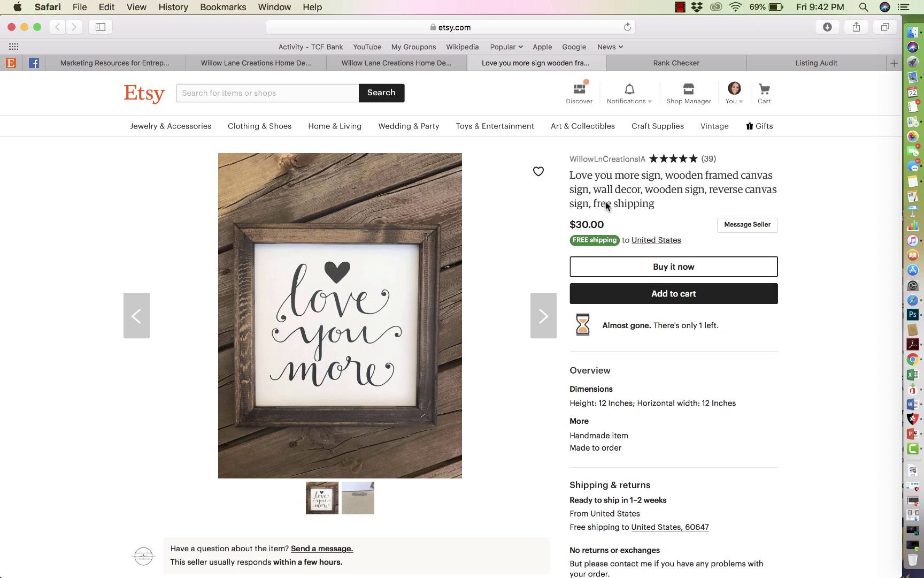
Review the table of tags in the sign's listing audit.
scroll(533, 249, down, 4)
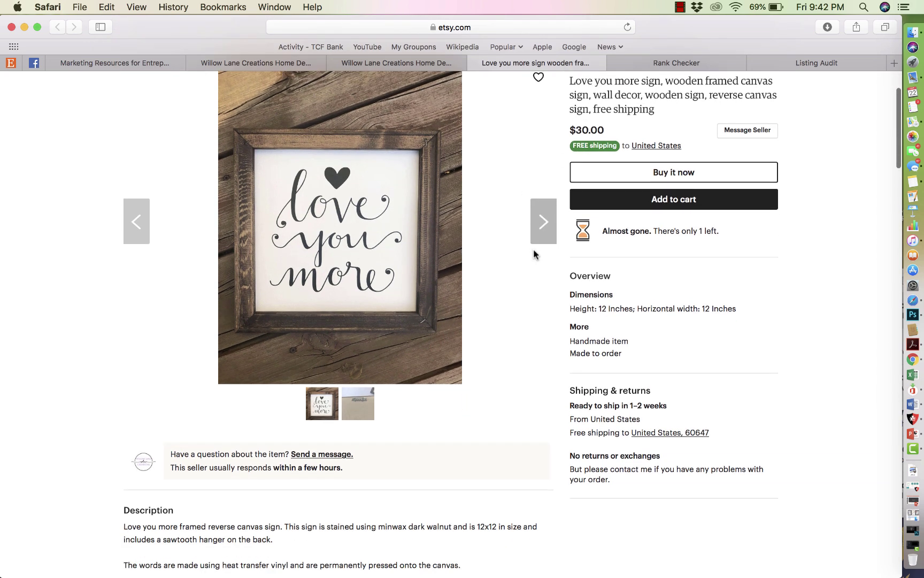
click(672, 63)
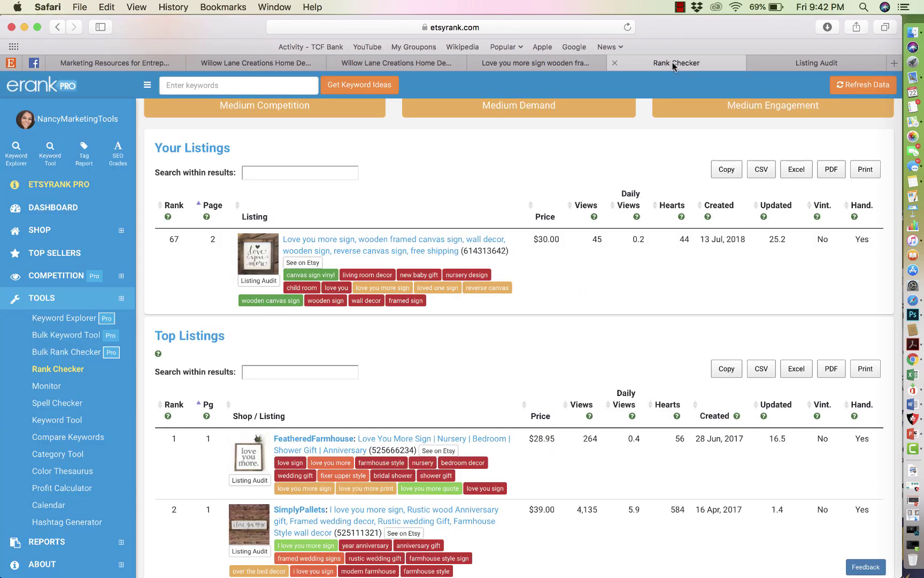
click(776, 65)
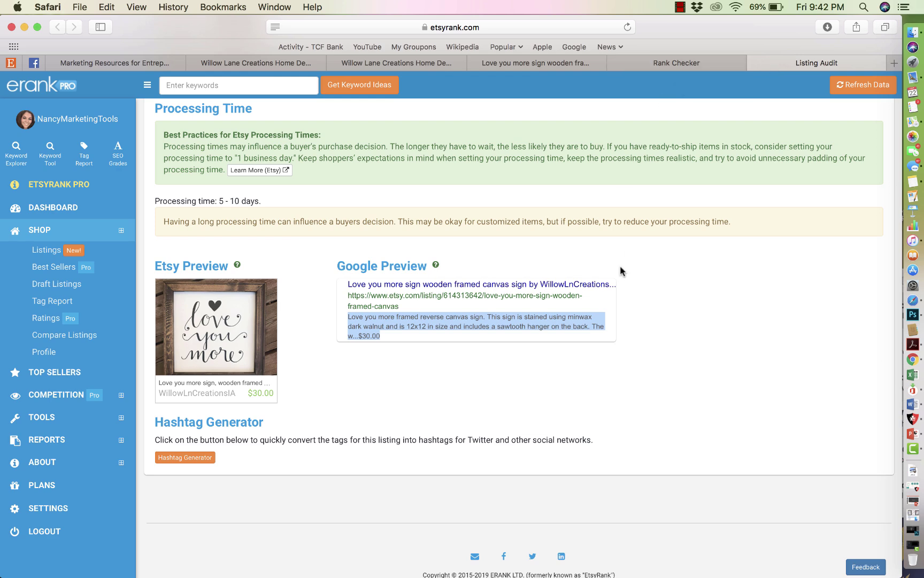
scroll(620, 266, up, 6)
scroll(621, 266, down, 8)
scroll(620, 266, up, 3)
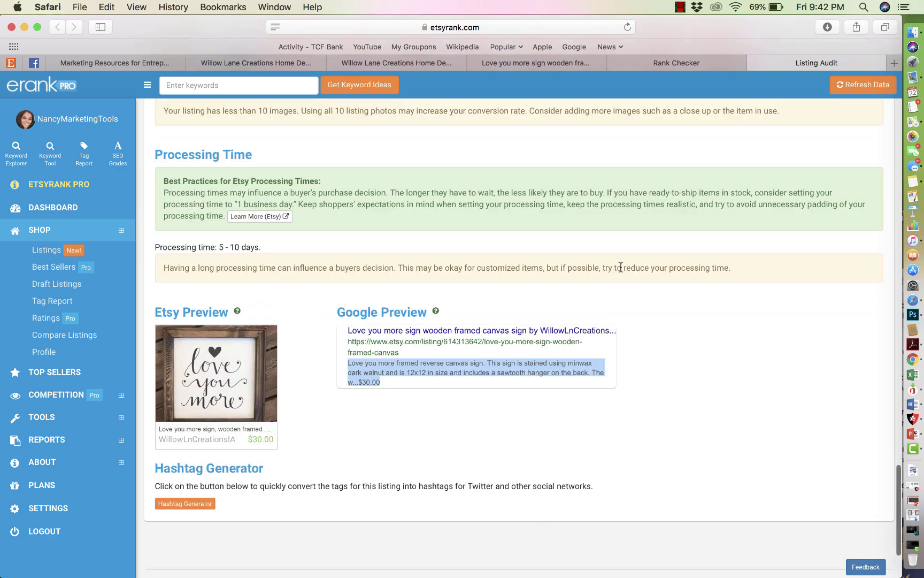
scroll(621, 267, up, 15)
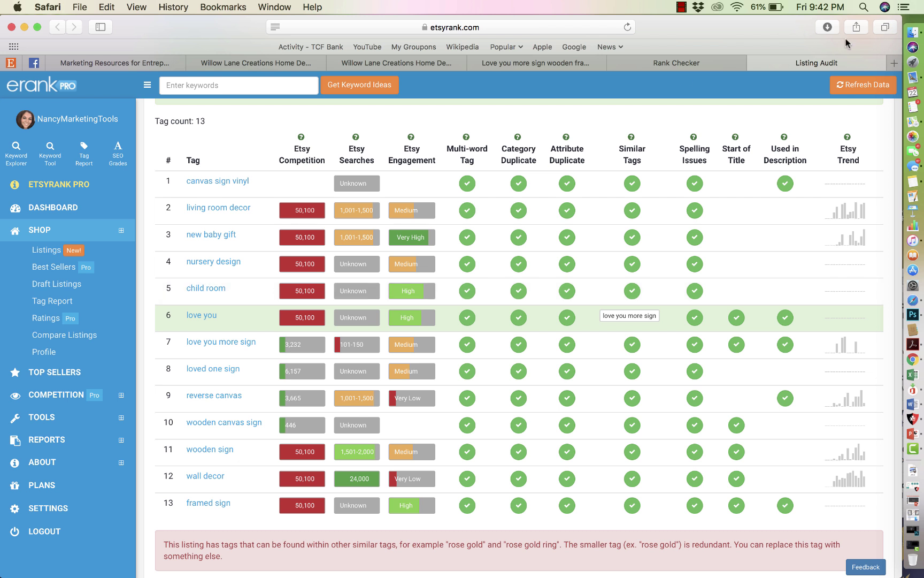
Open Etsy in a new tab and search for "child room".
click(894, 63)
click(562, 26)
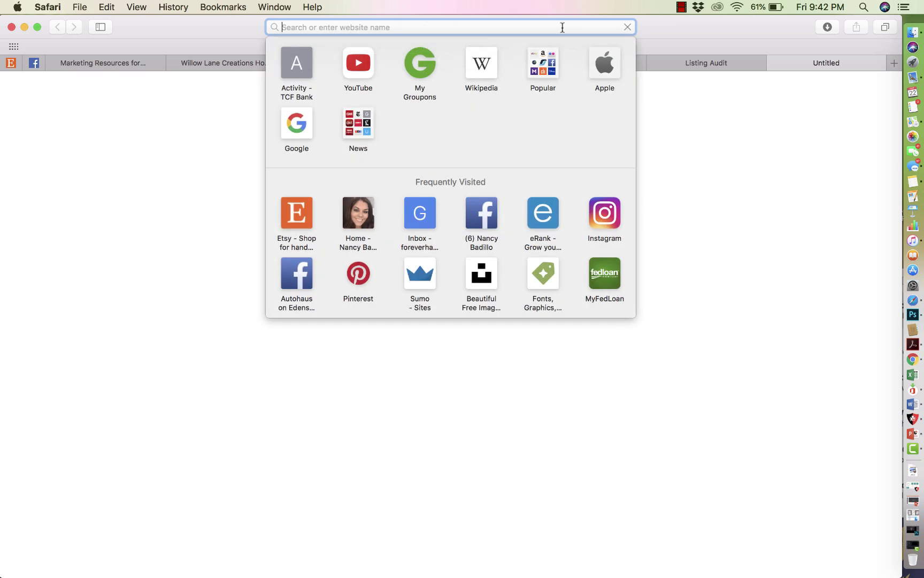
text(ets)
key(Return)
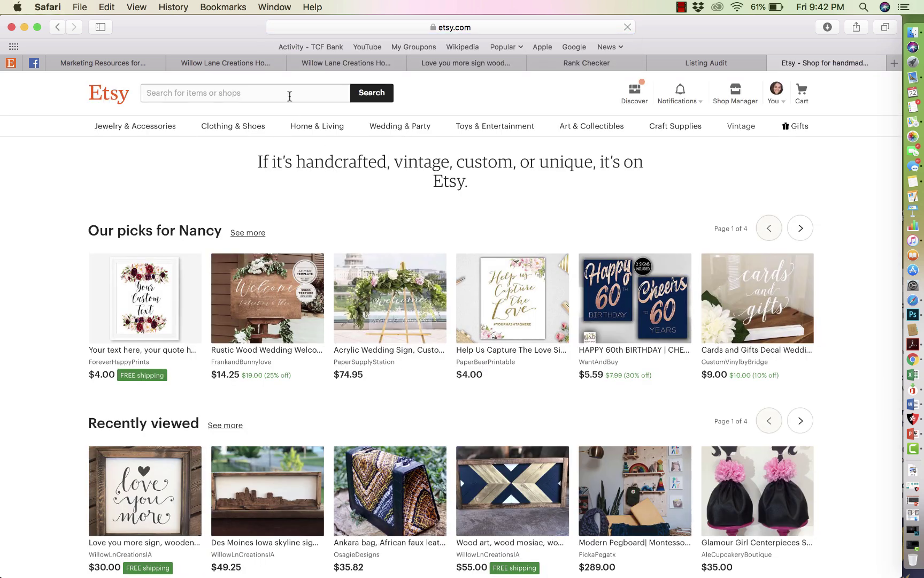
click(289, 93)
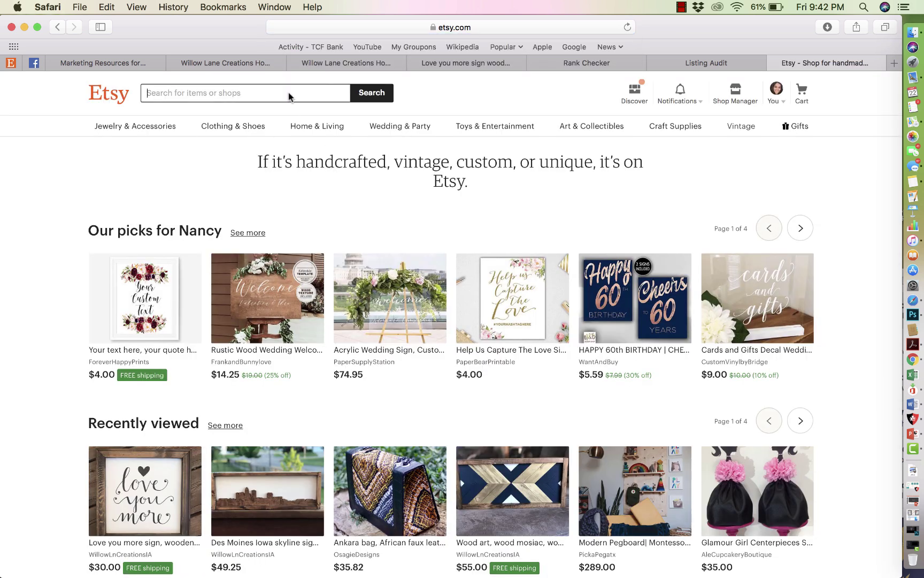
text(child room)
key(Return)
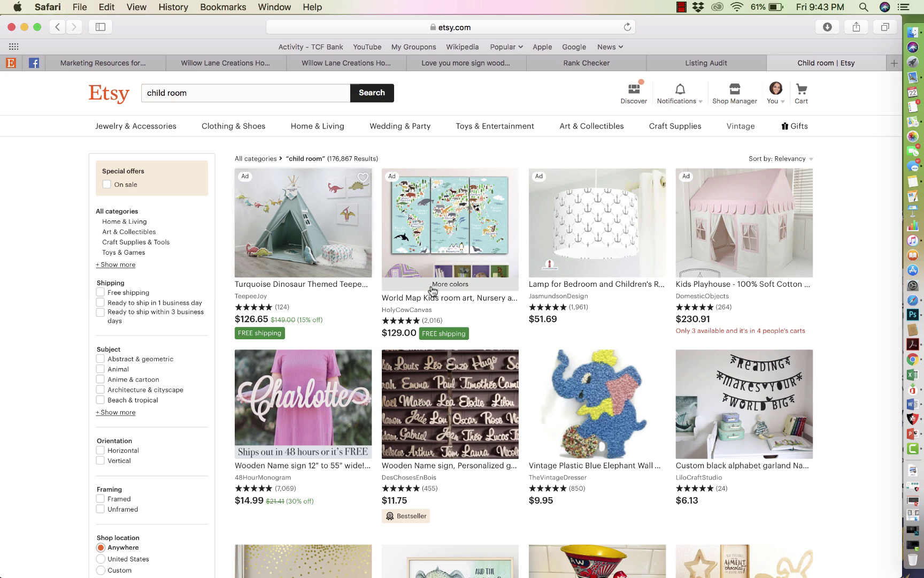
Examine the kinds of products in the "child room" search results, down to the page navigation.
scroll(544, 436, down, 8)
scroll(573, 564, up, 2)
scroll(574, 564, up, 6)
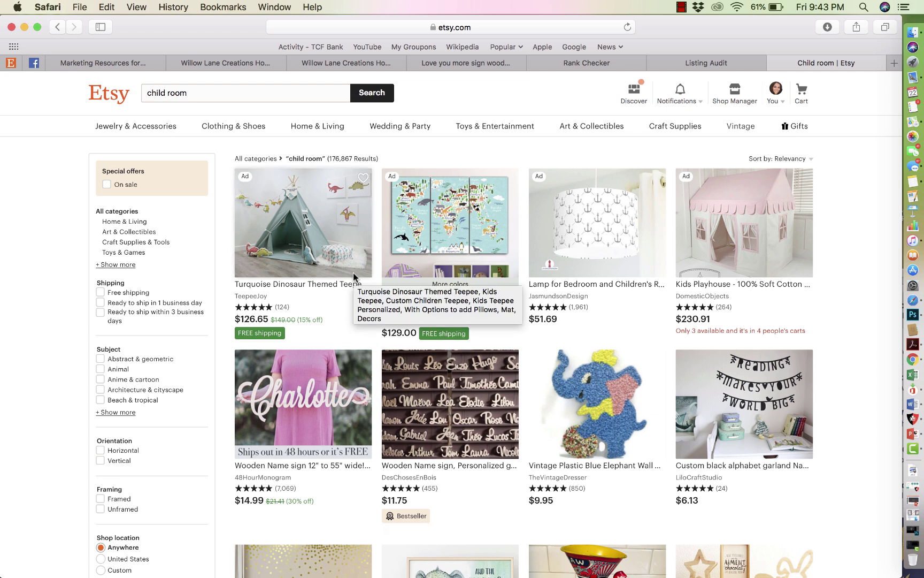
scroll(392, 337, down, 4)
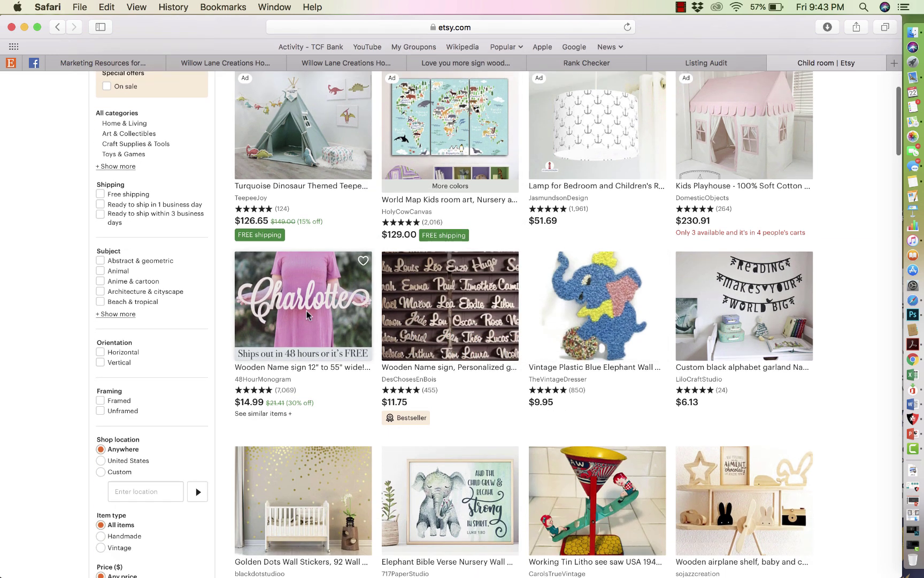
scroll(483, 320, up, 1)
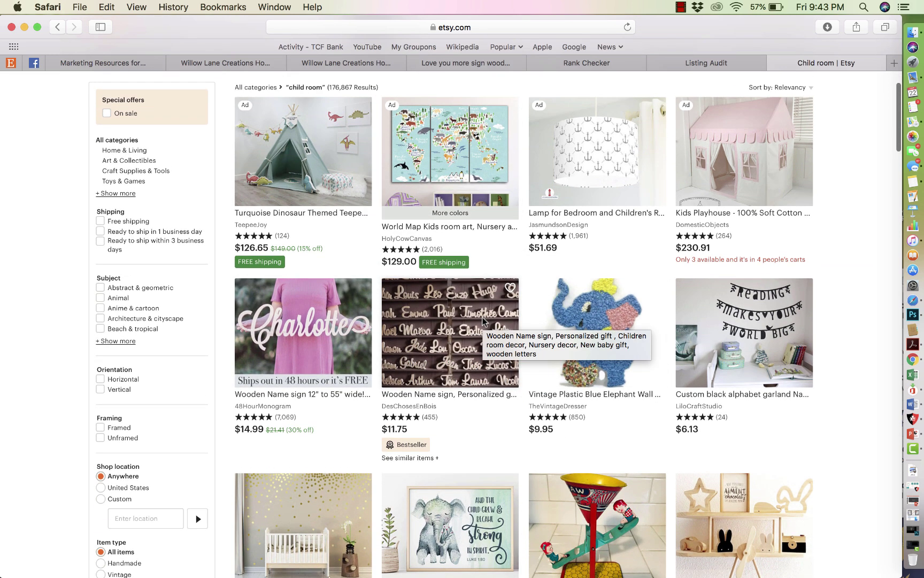
scroll(483, 320, down, 20)
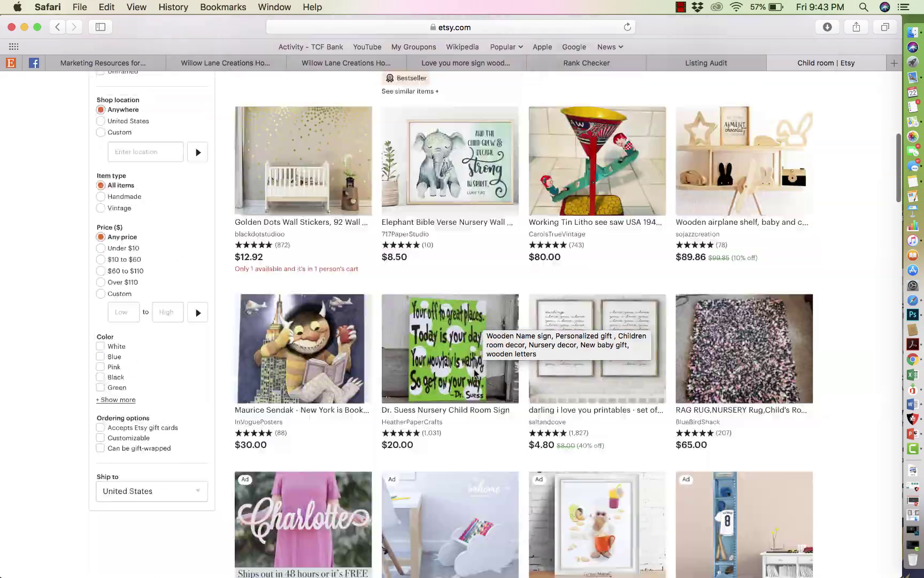
scroll(474, 372, down, 20)
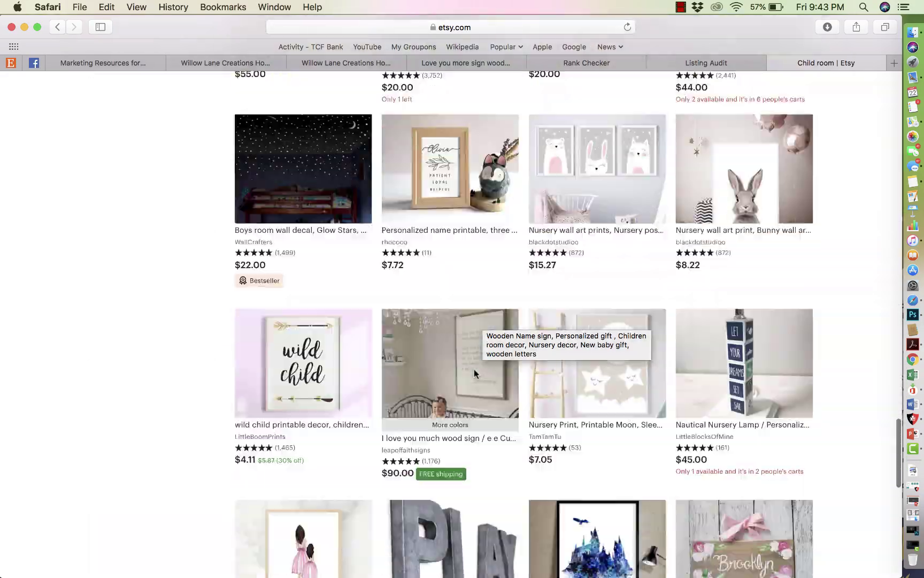
scroll(474, 373, down, 5)
scroll(444, 331, up, 5)
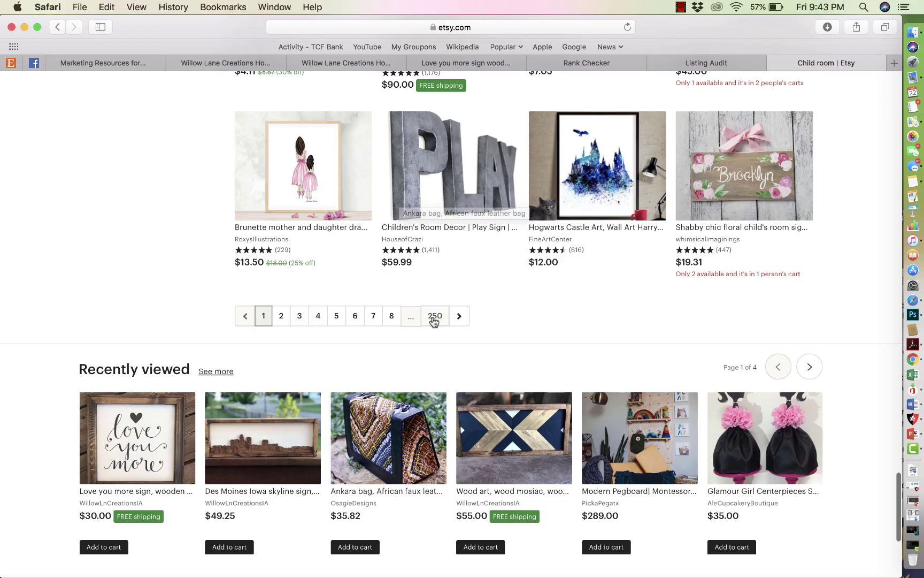
Go back to the sign's listing audit and review its table of 13 tags.
scroll(434, 320, up, 20)
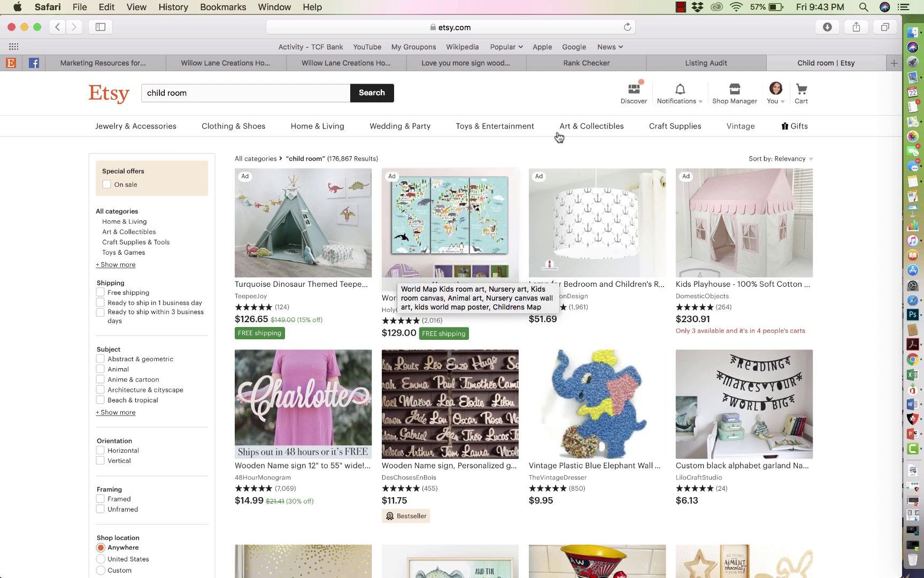
click(701, 65)
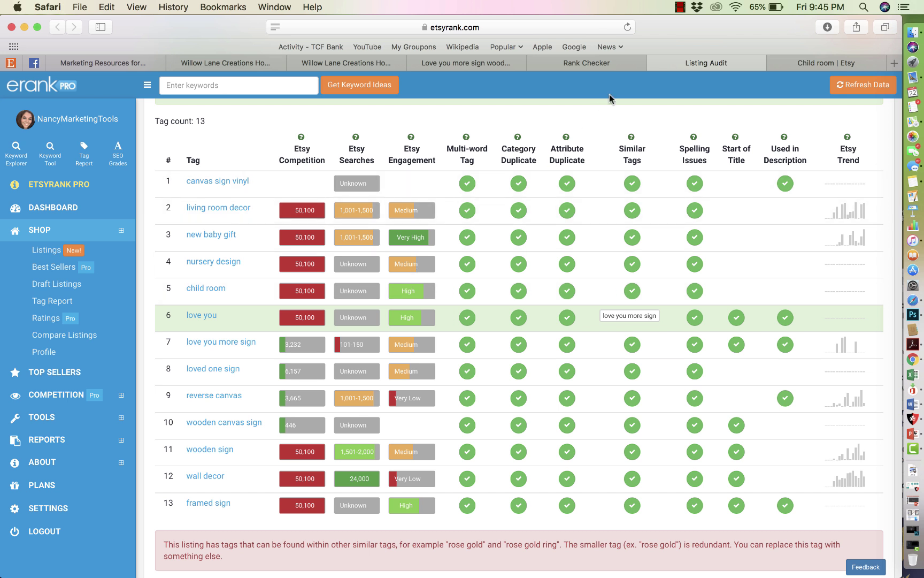
Return to the Etsy "Love you more" sign listing and look over its title, photos and description.
click(609, 66)
click(473, 66)
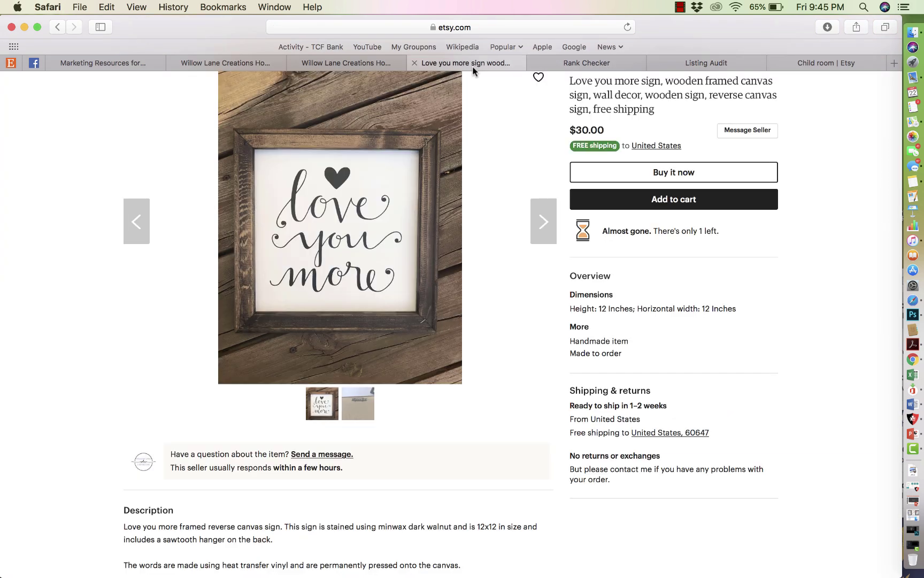
scroll(479, 206, up, 3)
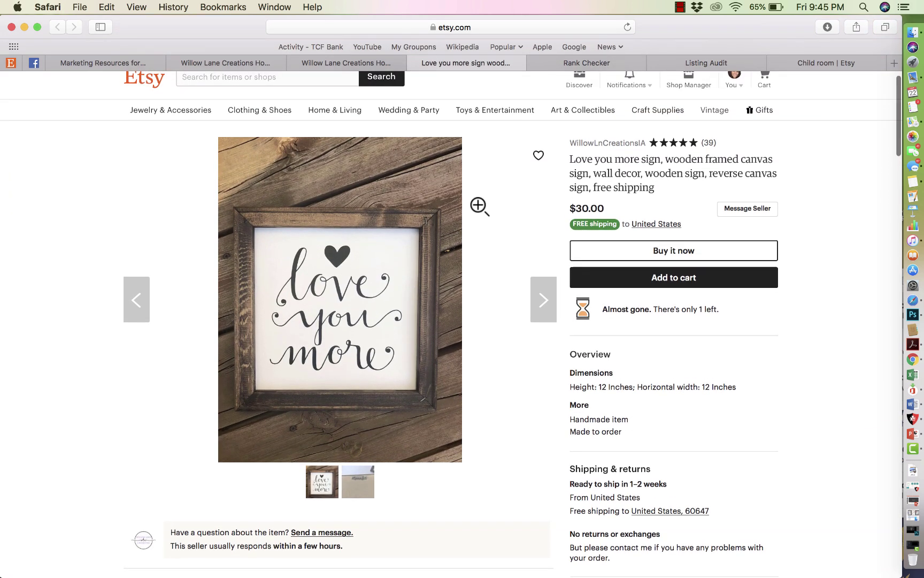
scroll(540, 248, down, 7)
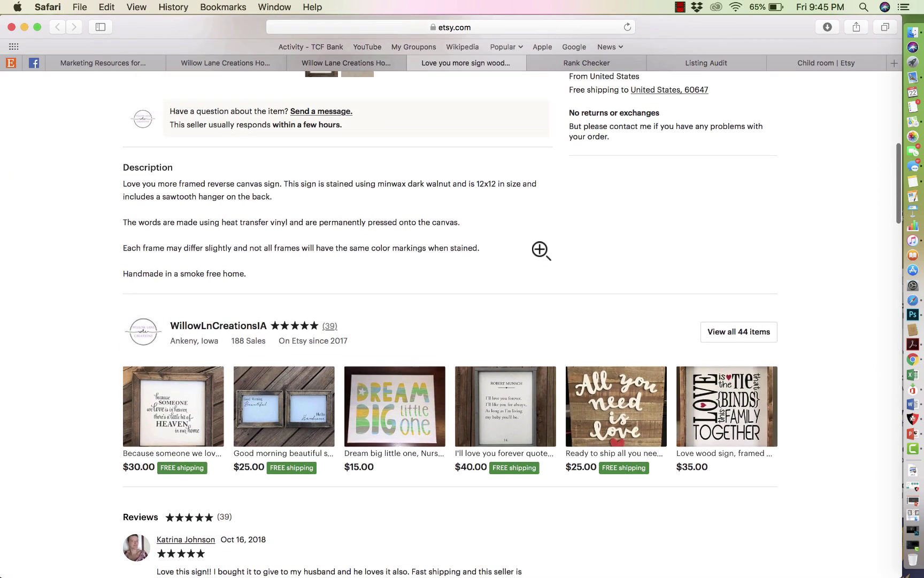
scroll(541, 248, up, 3)
scroll(540, 250, up, 5)
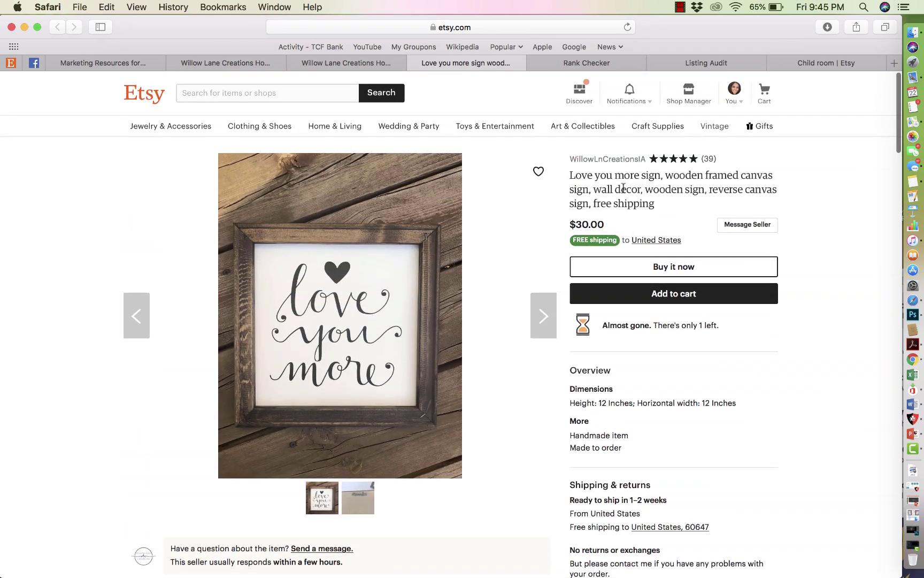
scroll(475, 284, down, 14)
scroll(464, 295, up, 12)
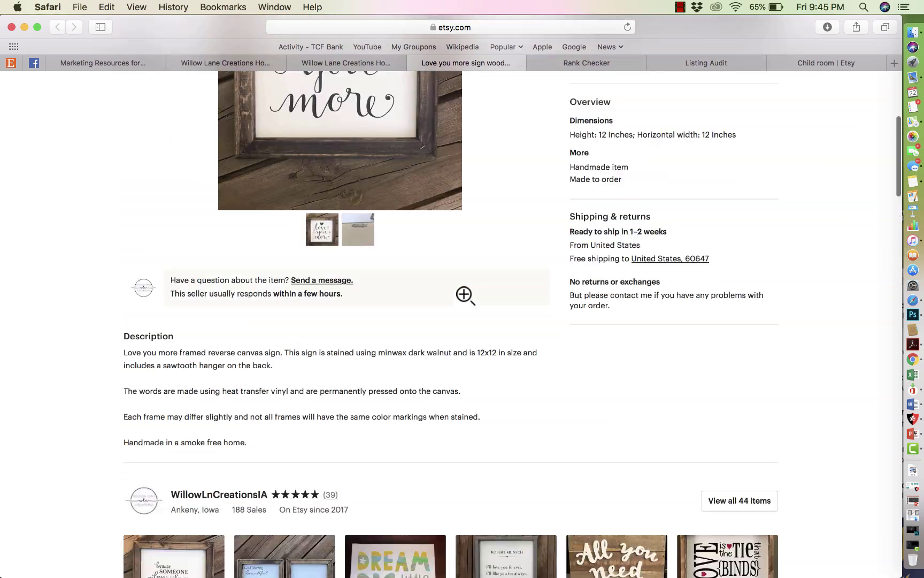
scroll(465, 295, up, 2)
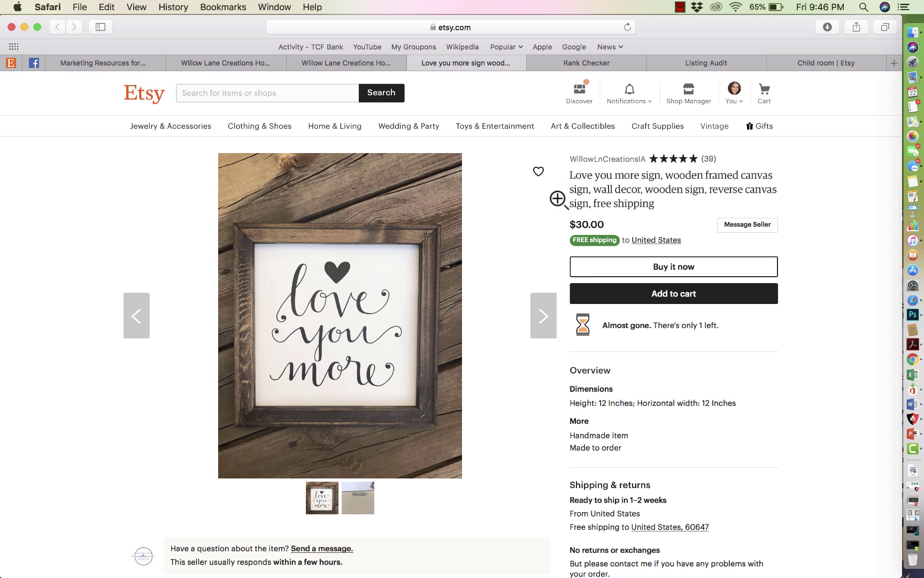
Review the sign listing's description, highlighting its full text from the opening line to "Handmade in a smoke free home" and clearing the highlight.
scroll(529, 220, down, 2)
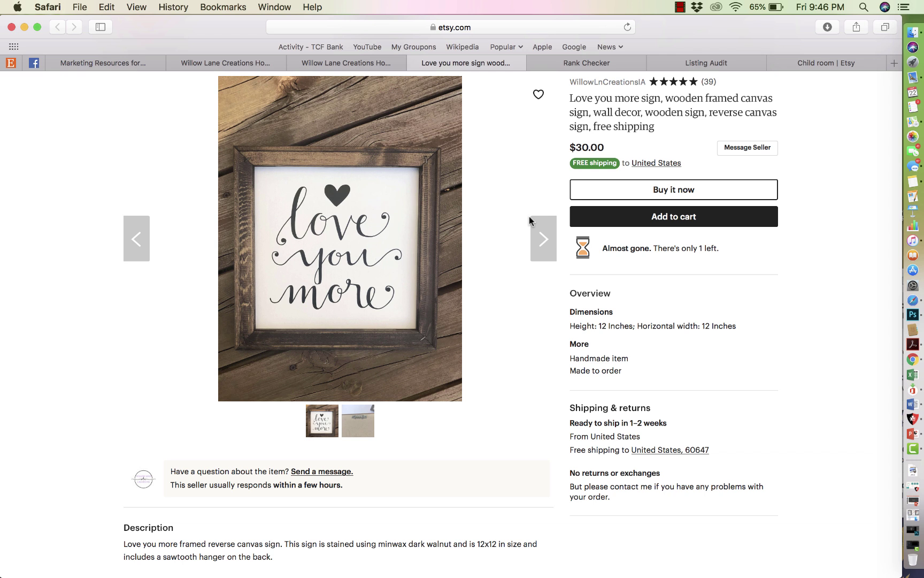
scroll(538, 259, down, 6)
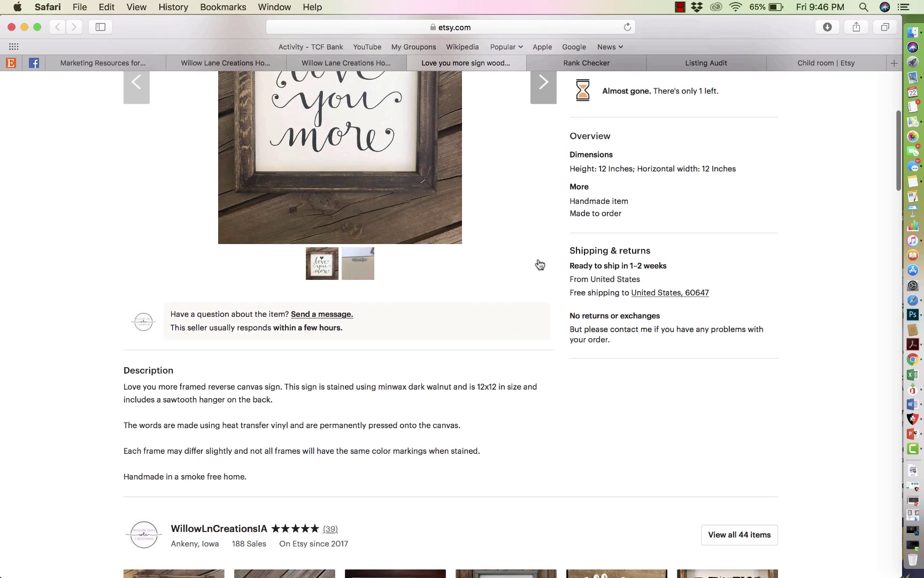
scroll(539, 258, down, 2)
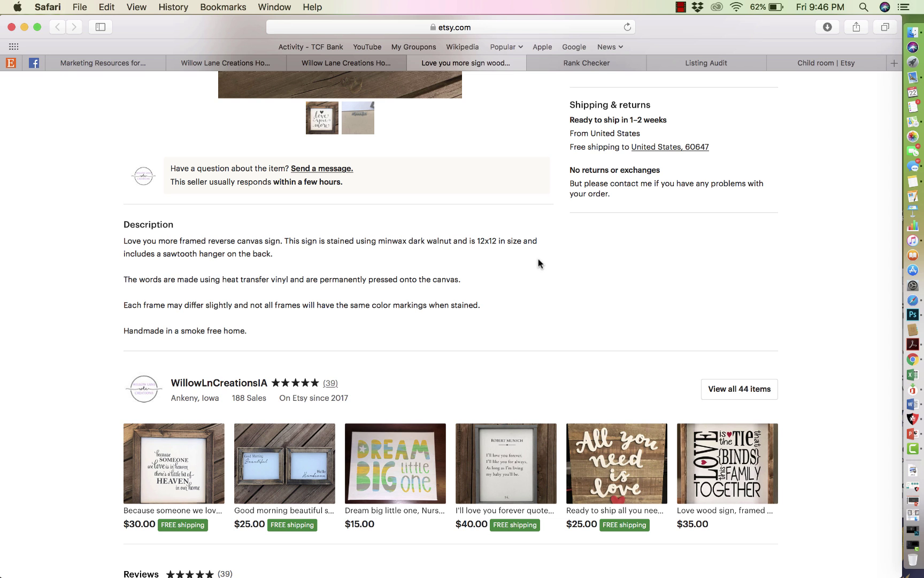
scroll(554, 304, down, 2)
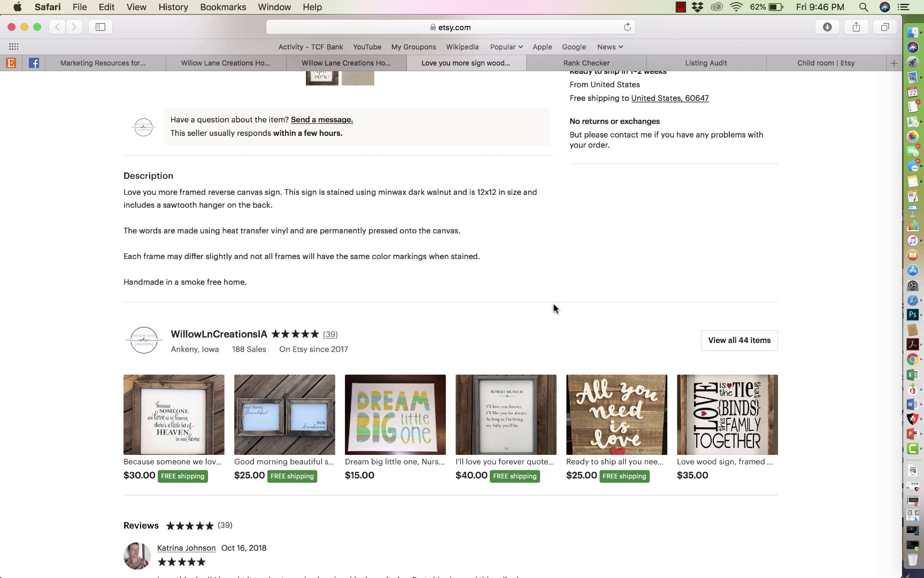
drag(250, 281, 120, 192)
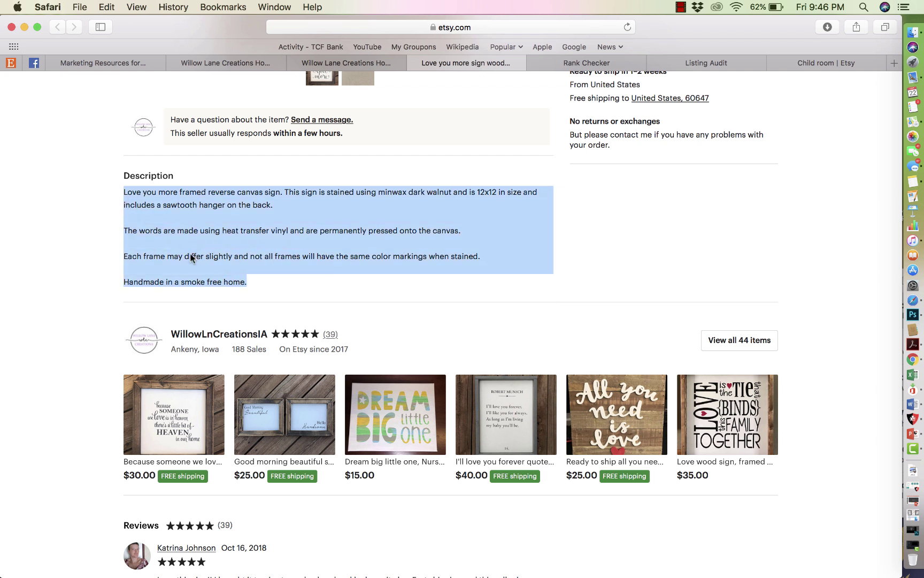
click(169, 236)
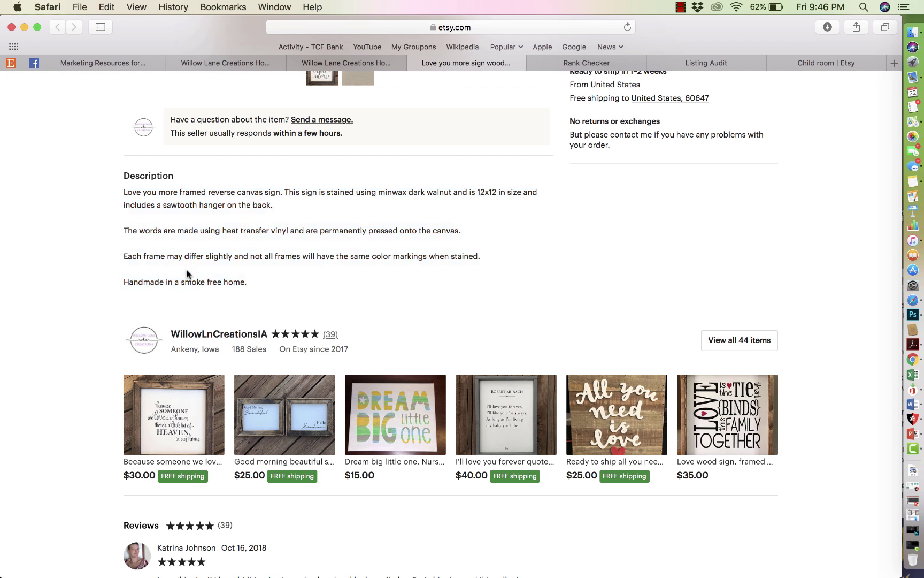